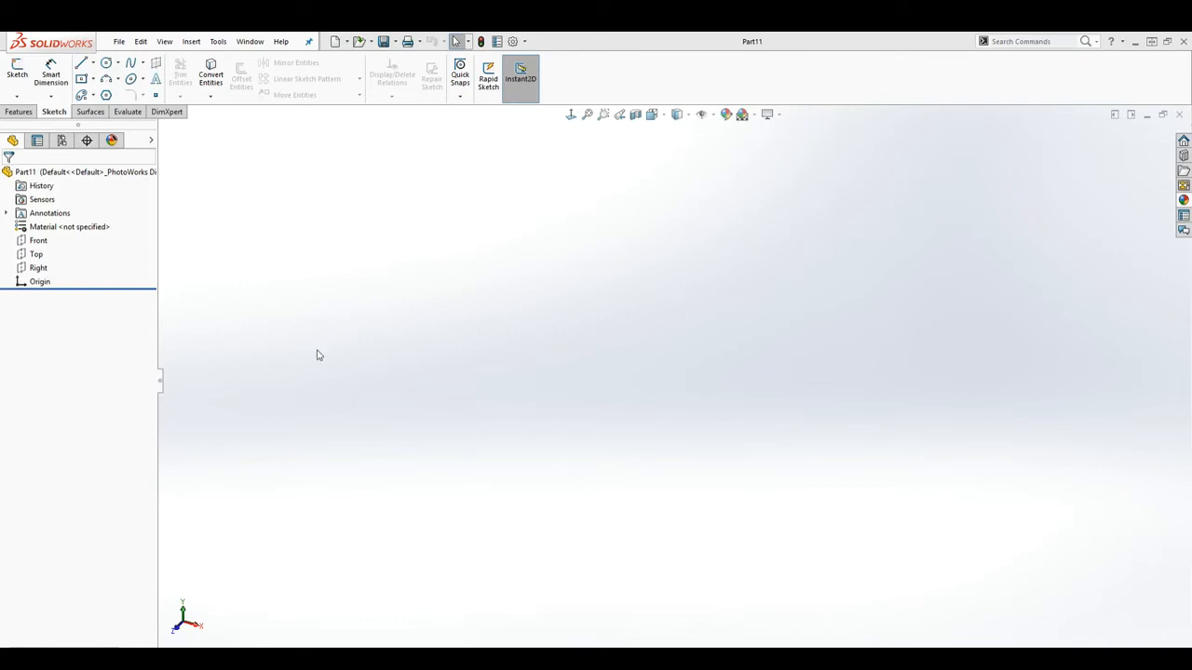
# On the Front plane, sketch a center rectangle about 6.53 in wide and 5.13 in high, centred on the origin.
pyautogui.click(40, 244)
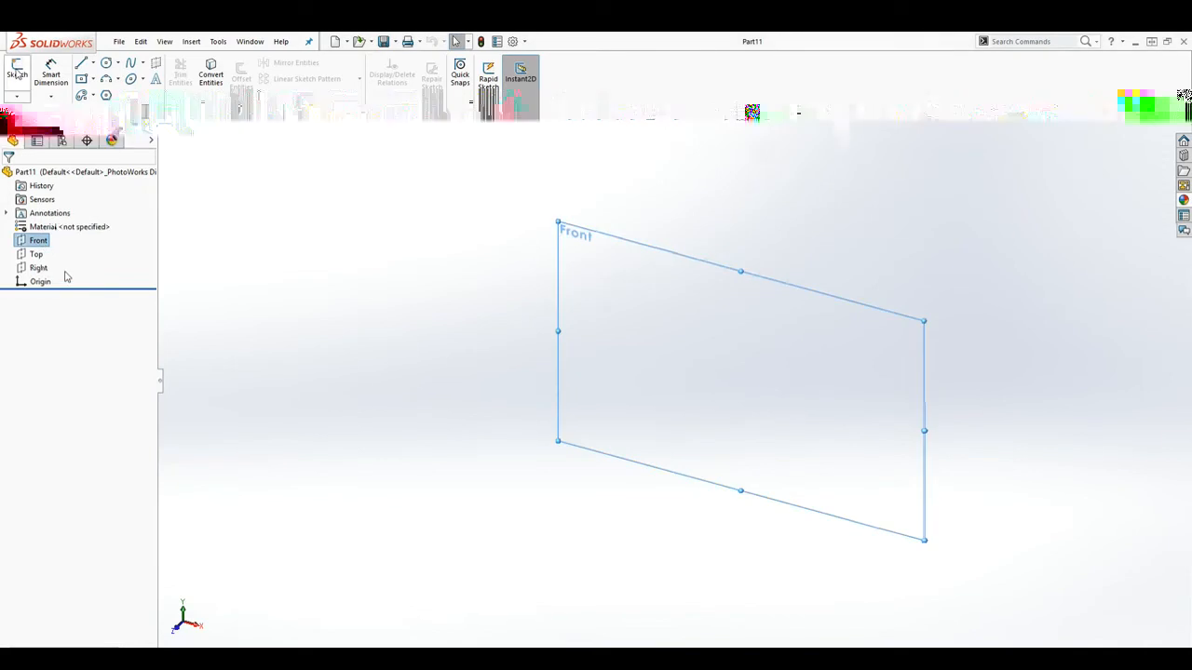
pyautogui.click(17, 71)
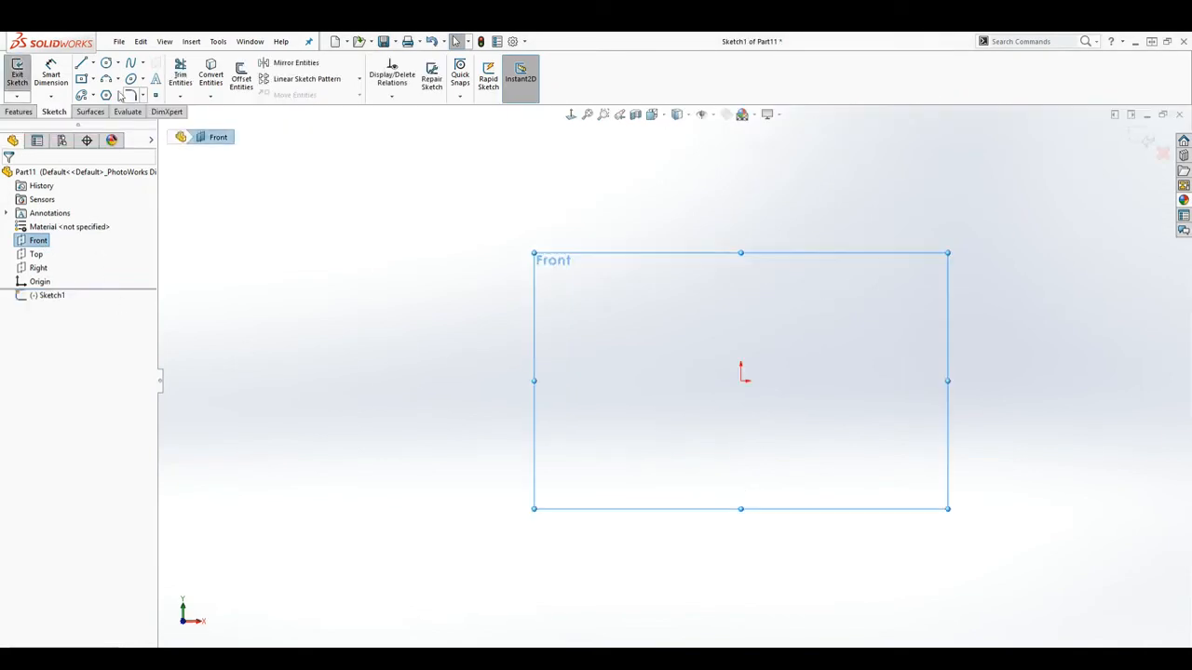
pyautogui.click(82, 80)
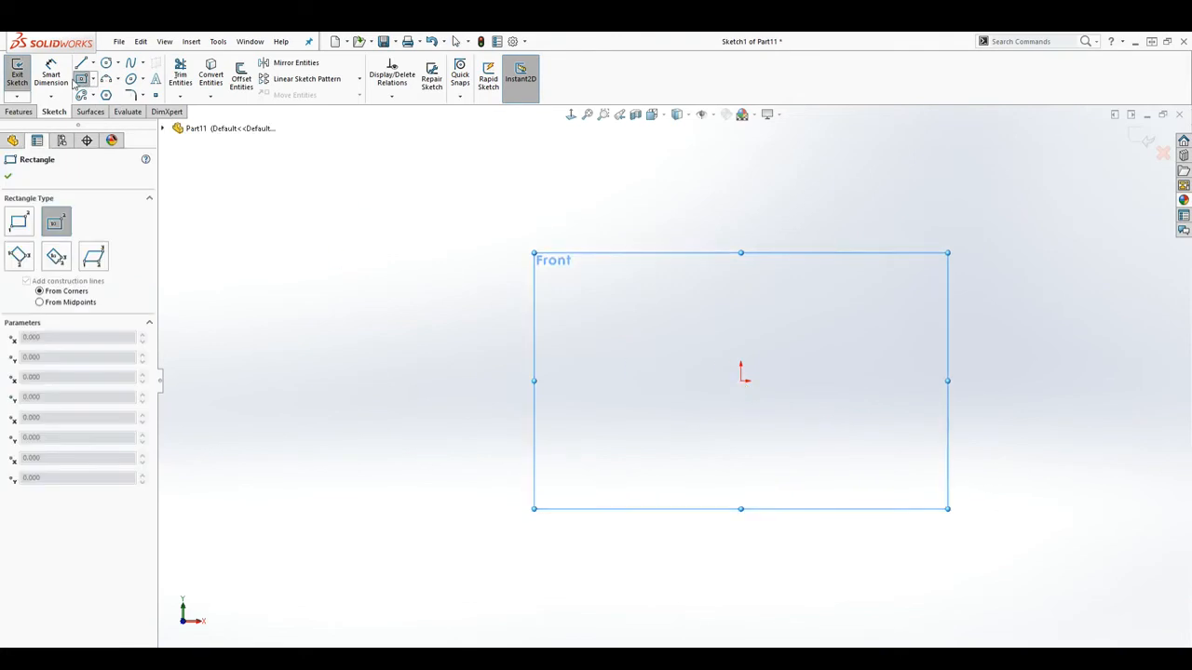
pyautogui.click(93, 80)
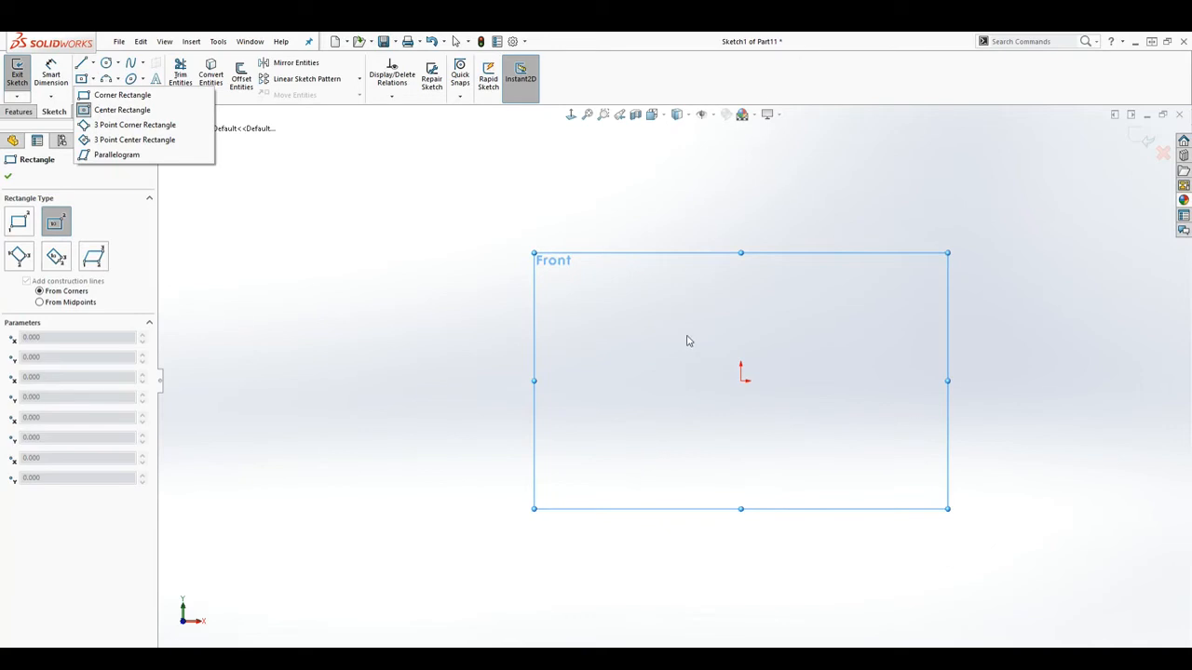
pyautogui.click(743, 381)
pyautogui.click(742, 381)
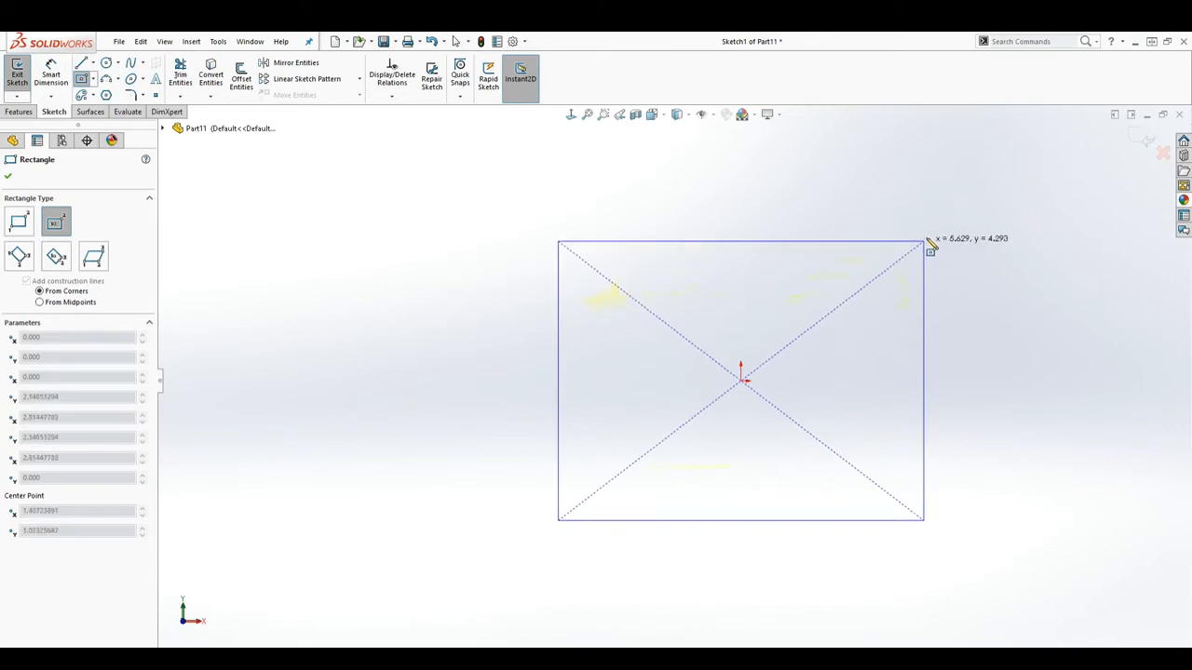
pyautogui.click(953, 214)
pyautogui.press('f')
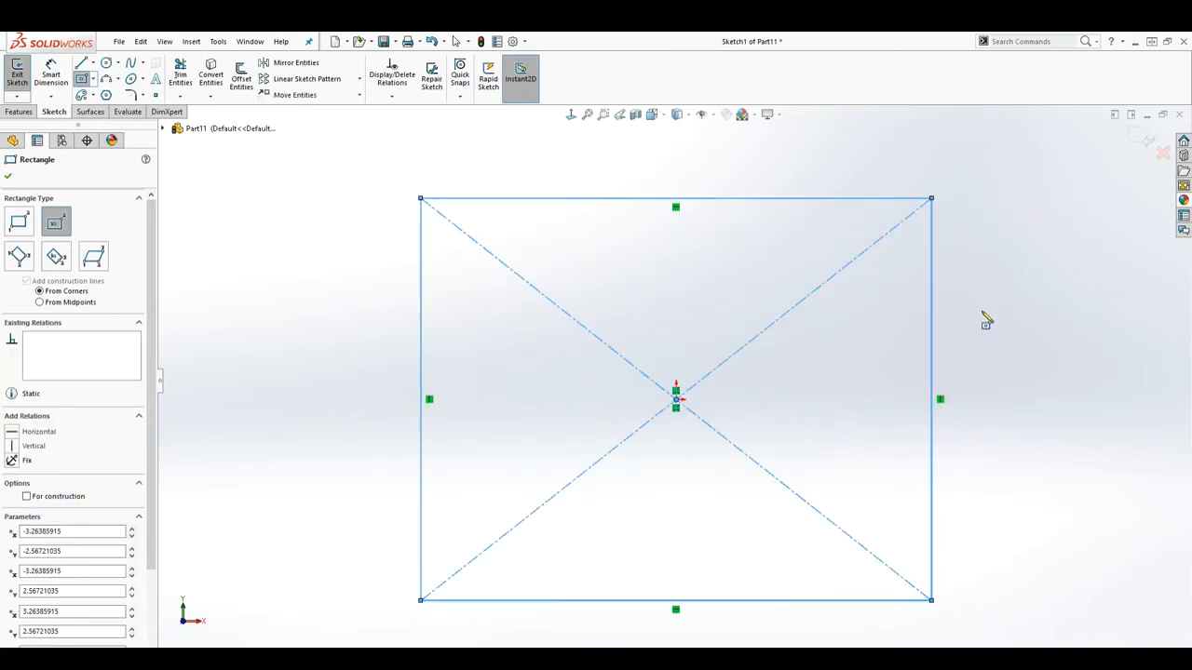
pyautogui.press('Escape')
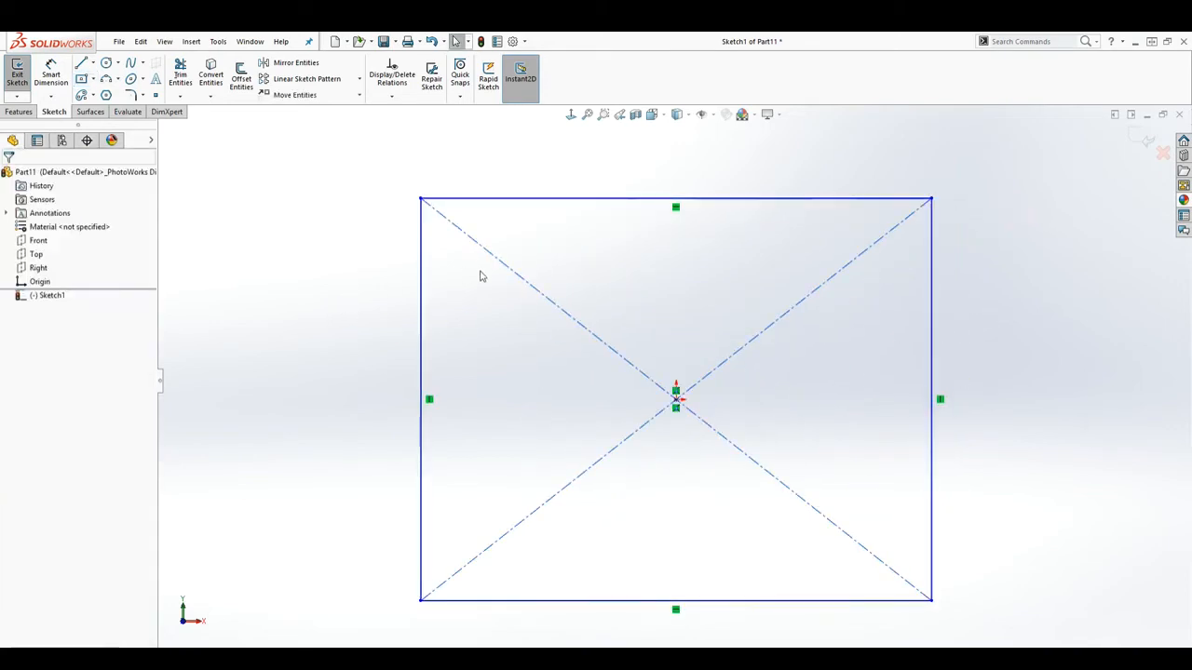
pyautogui.press('z')
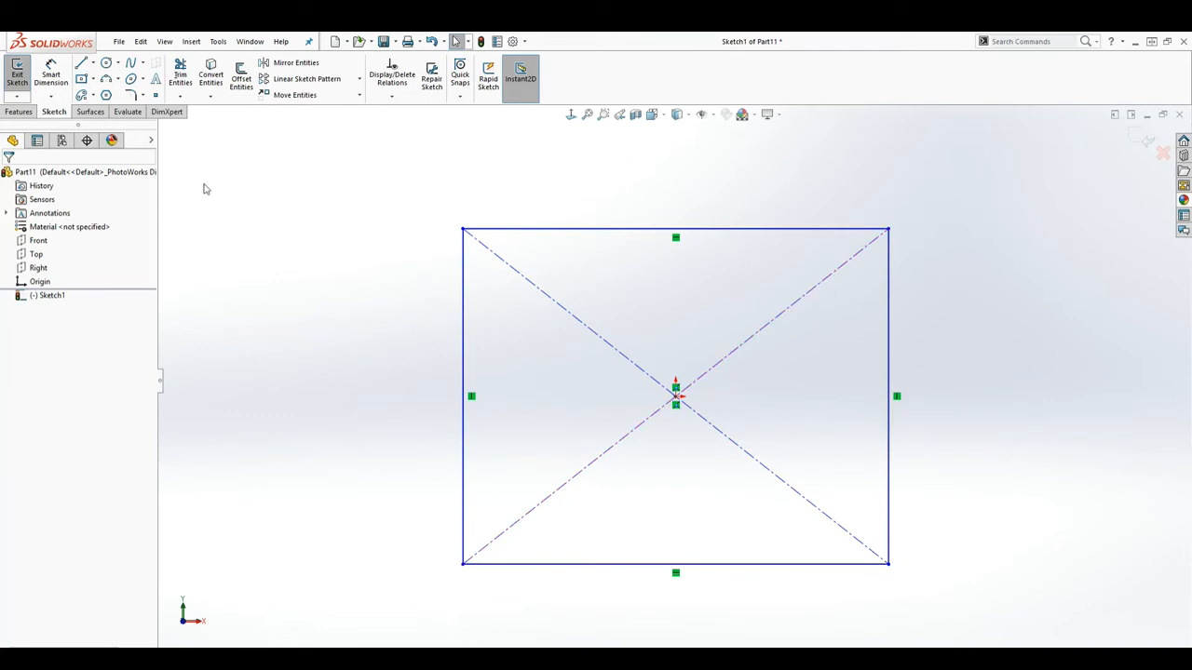
# Dimension the rectangle's top edge to a width of 6 in, placing the dimension above it.
pyautogui.click(51, 74)
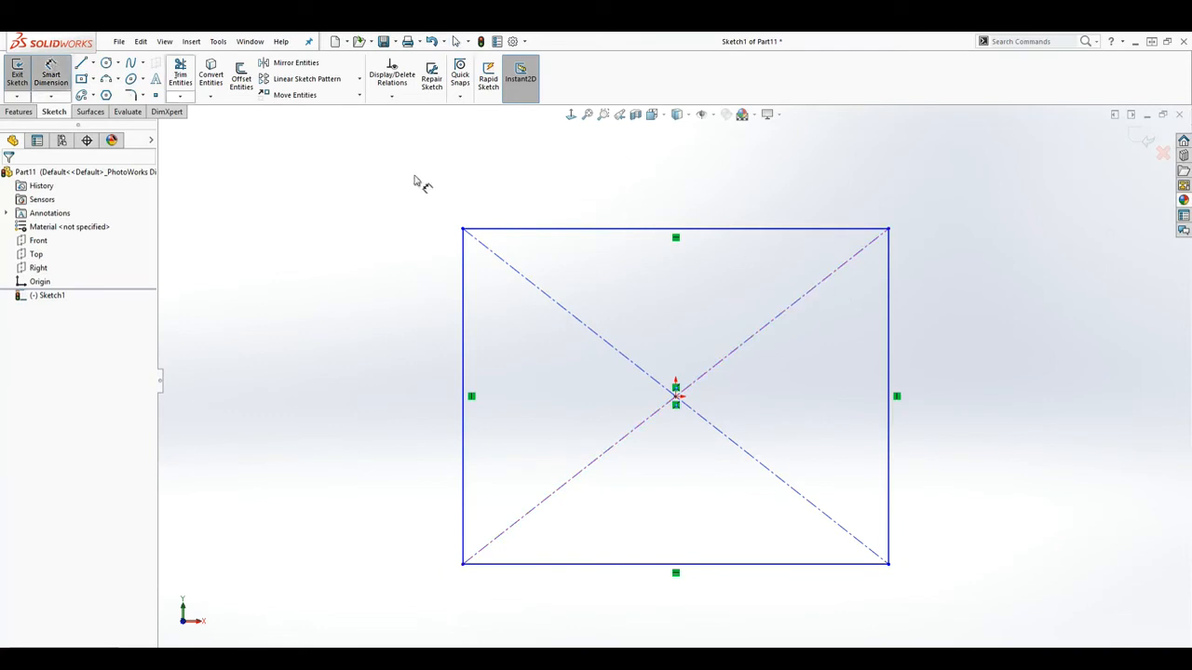
pyautogui.click(665, 234)
pyautogui.click(670, 179)
pyautogui.write('6.00in')
pyautogui.press('Return')
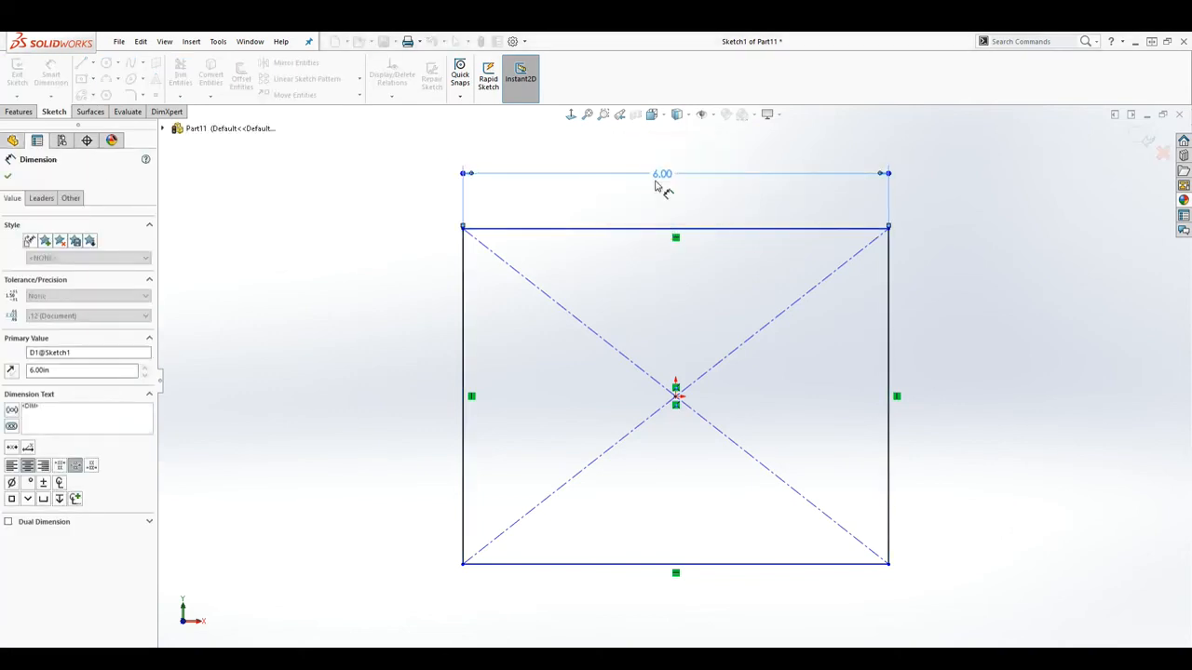
# Dimension the rectangle's right edge to a height of 6 in, placing the dimension outside the profile.
pyautogui.click(890, 328)
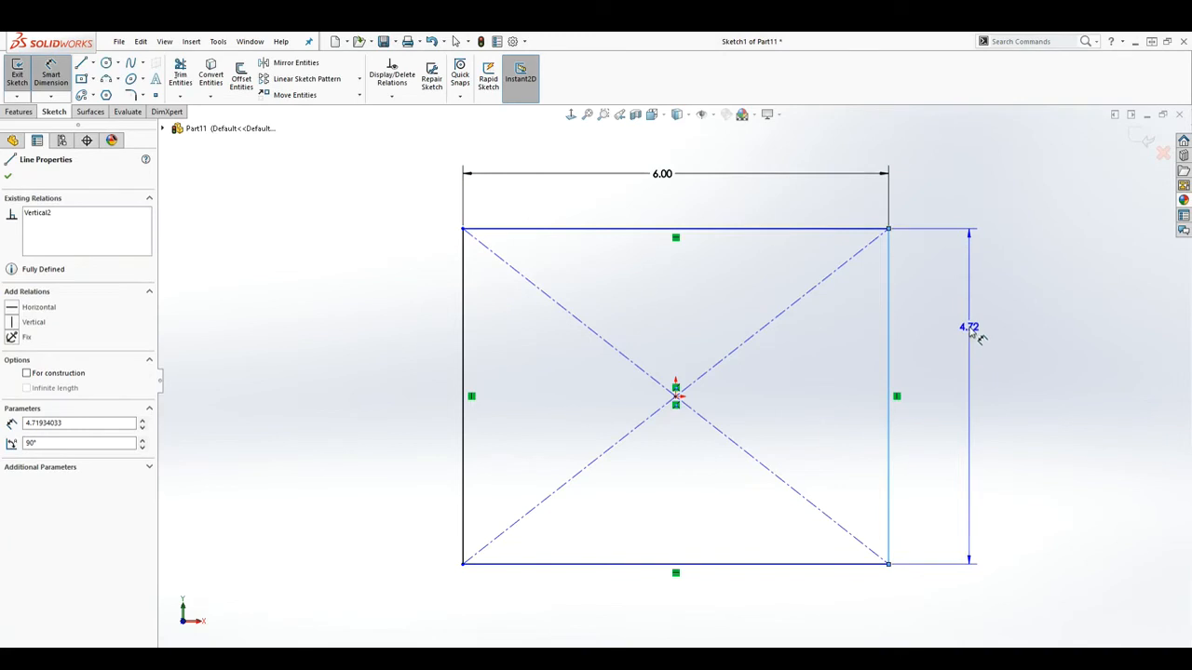
pyautogui.click(977, 331)
pyautogui.write('6')
pyautogui.press('Return')
pyautogui.press('Escape')
pyautogui.press('f')
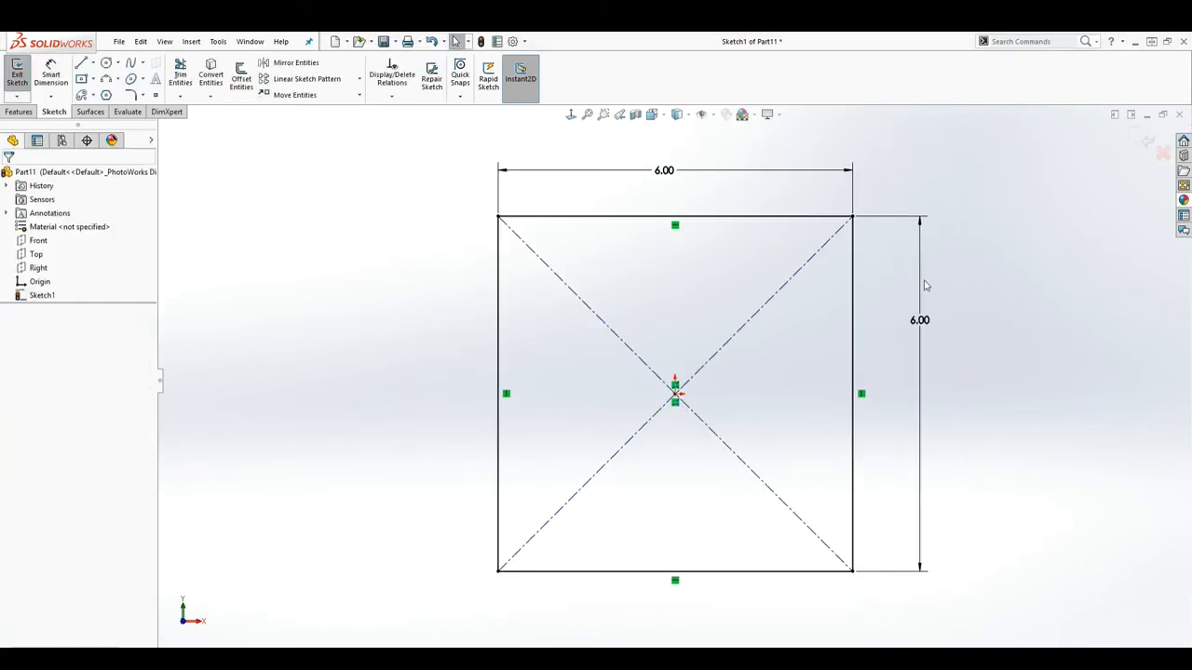
# Add a 1 in sketch fillet between the top and left edges of the square.
pyautogui.scroll(-1, 925, 285)
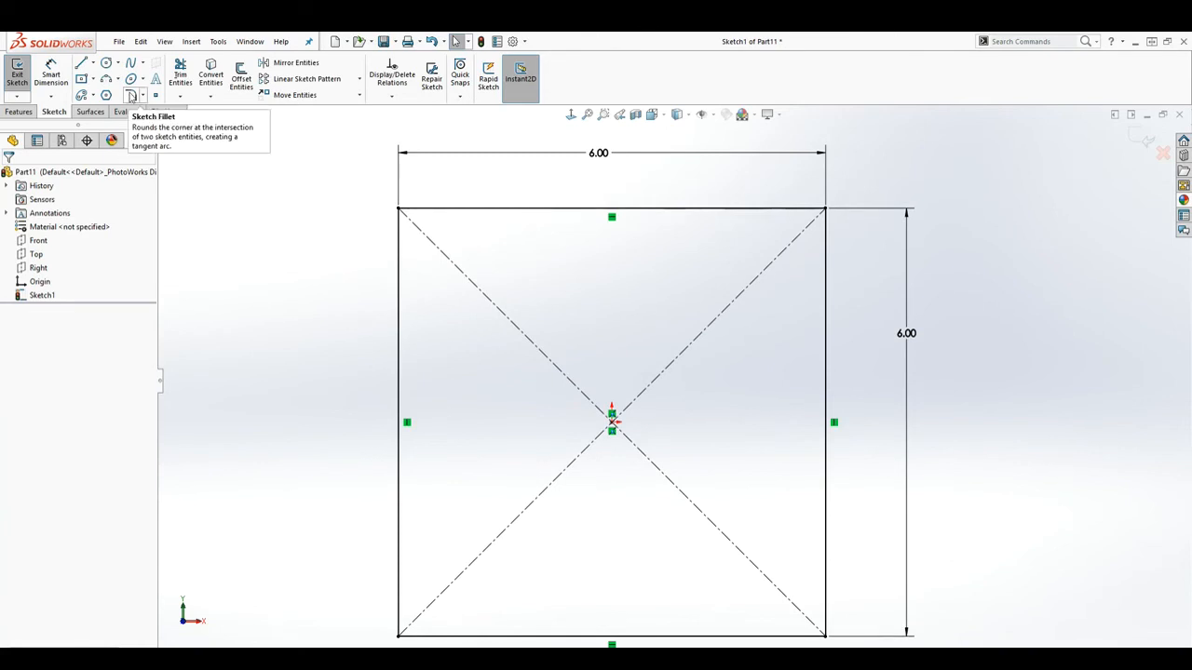
pyautogui.click(143, 97)
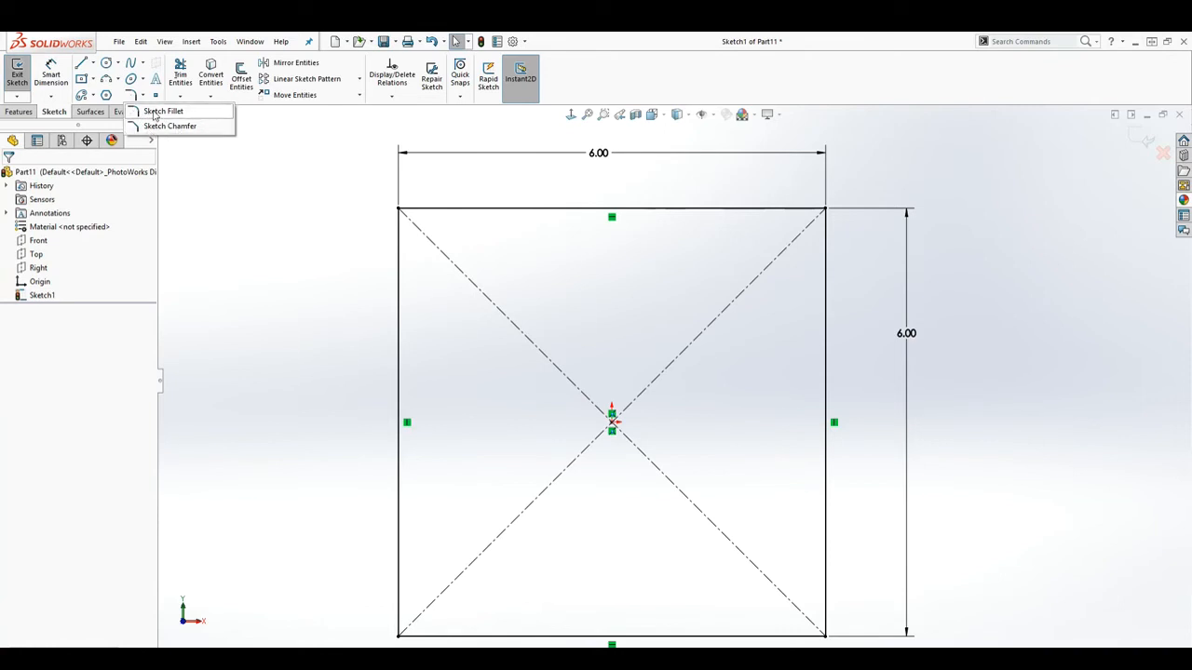
pyautogui.click(155, 112)
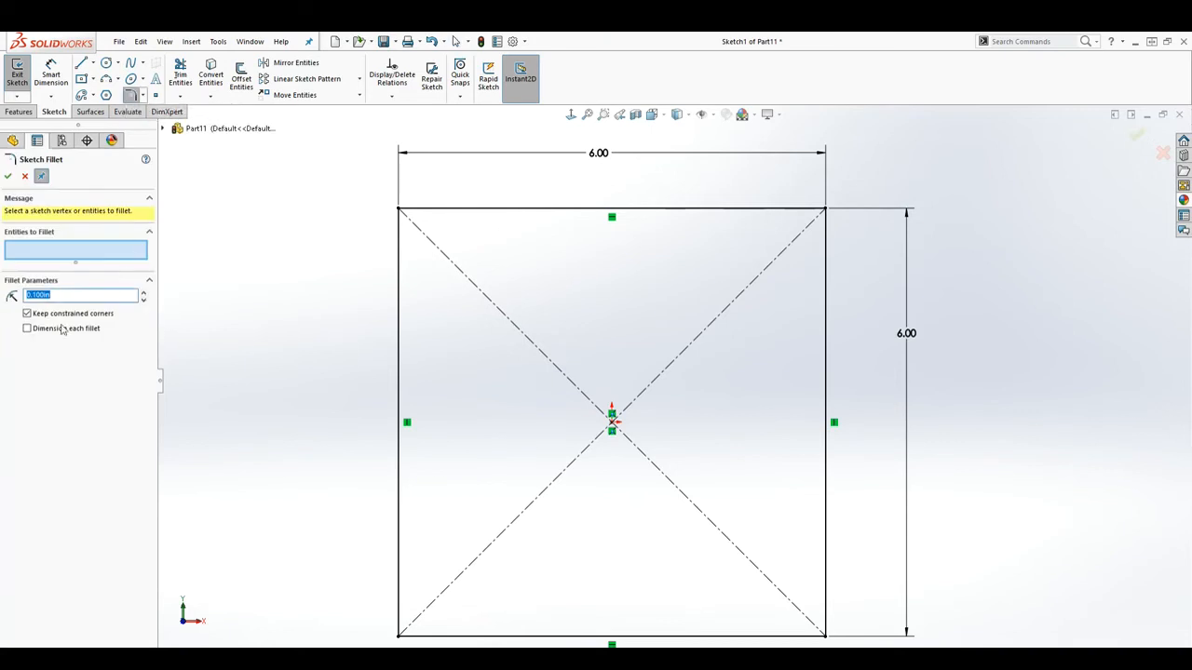
pyautogui.write('1')
pyautogui.moveTo(49, 297); pyautogui.dragTo(20, 296)
pyautogui.write('1')
pyautogui.press('Return')
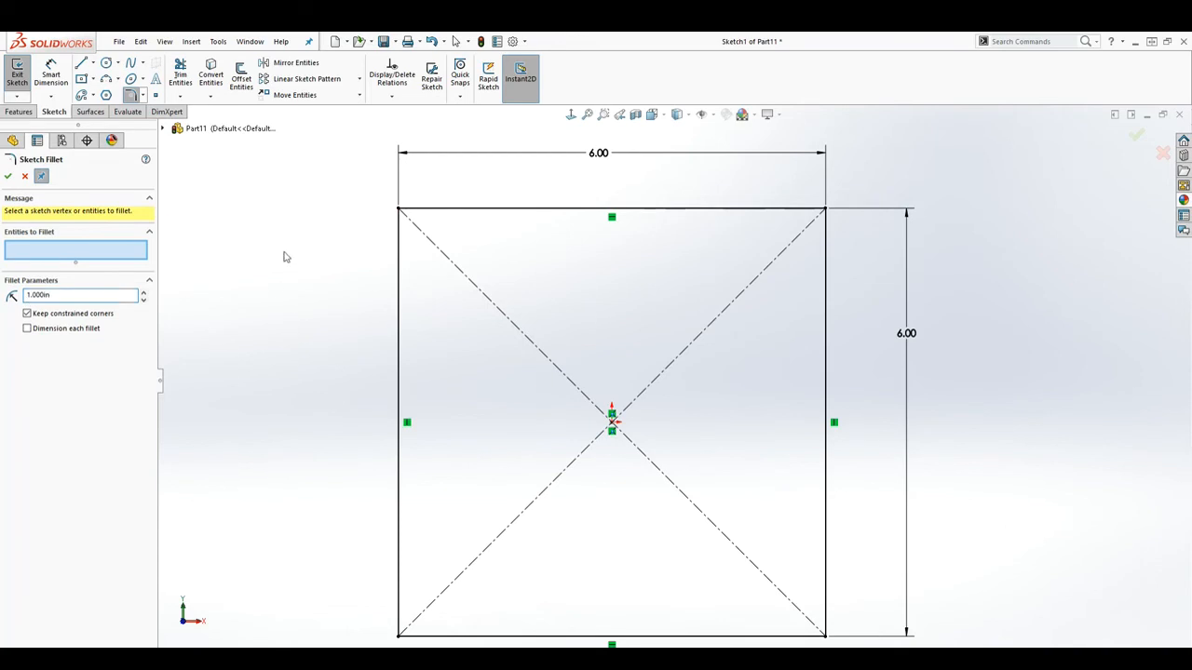
pyautogui.click(439, 212)
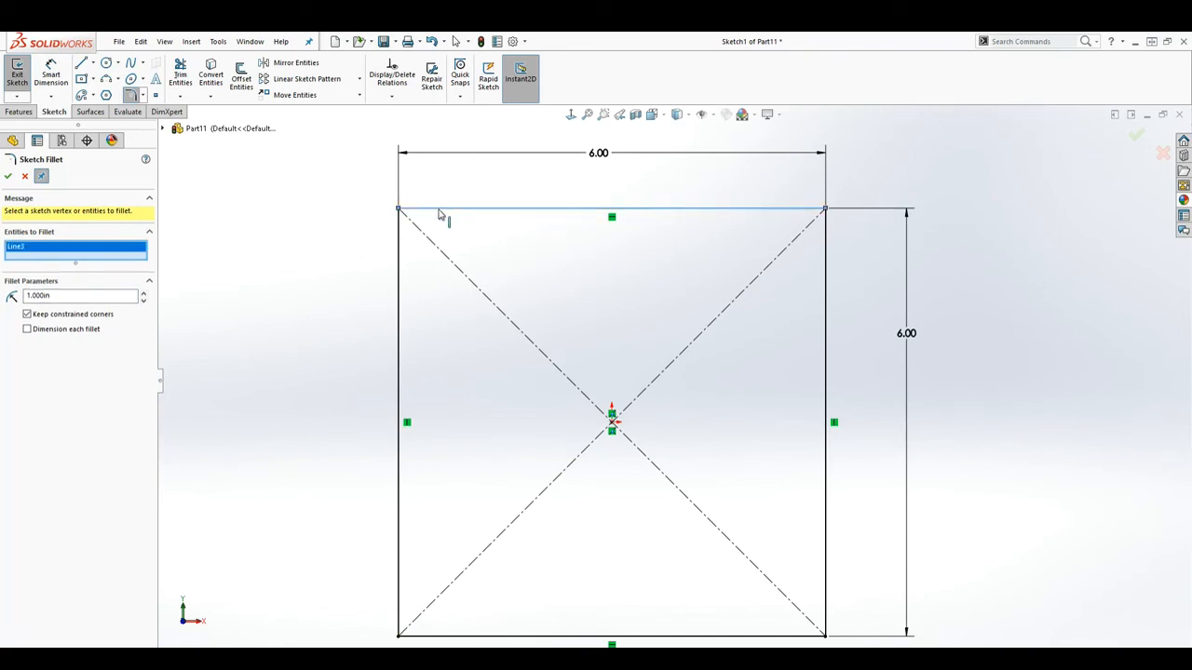
pyautogui.click(401, 247)
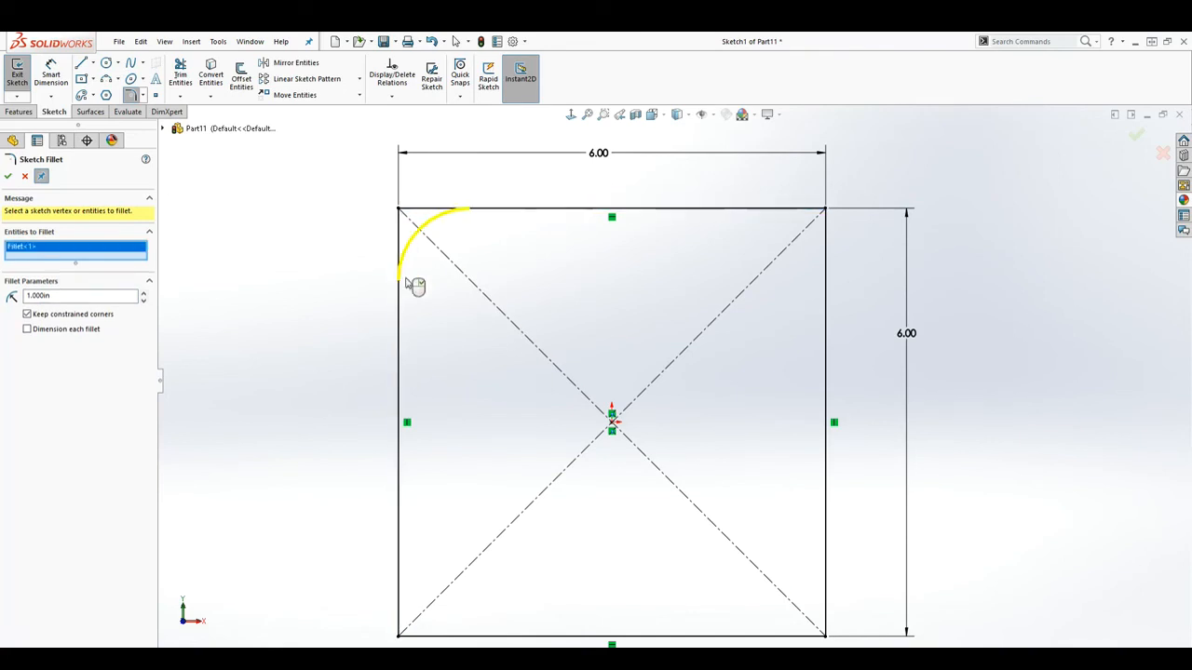
pyautogui.click(7, 177)
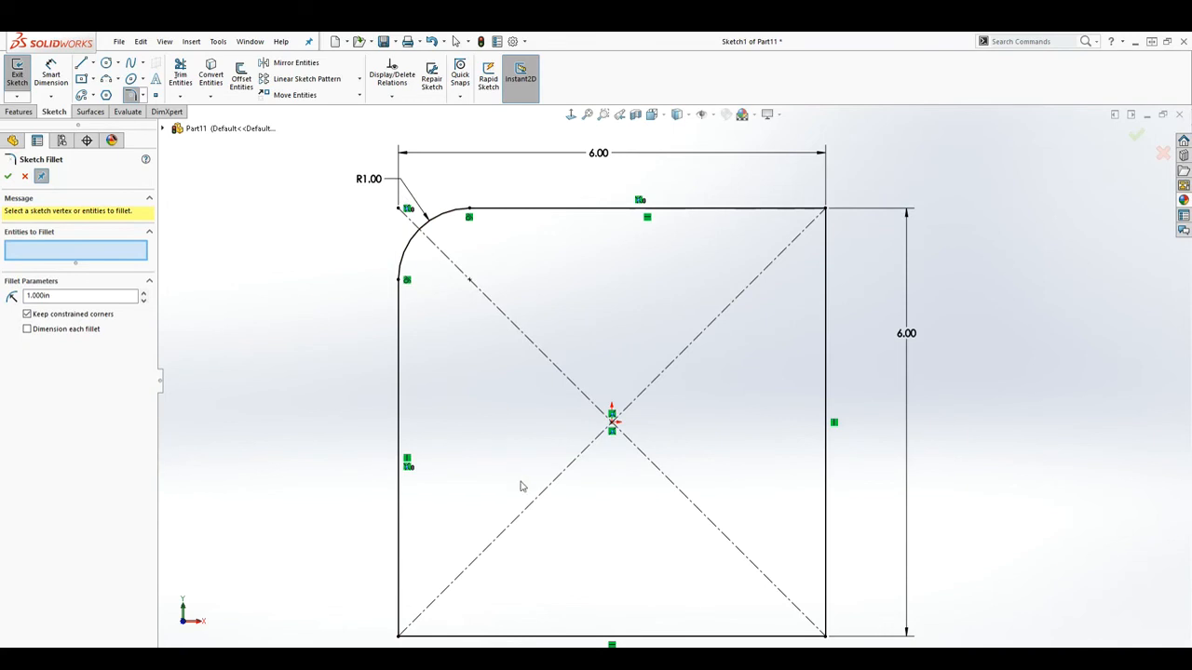
# Add a 1 in sketch fillet at the square's lower-left vertex and finish the fillet command.
pyautogui.scroll(2, 539, 509)
pyautogui.scroll(-3, 553, 514)
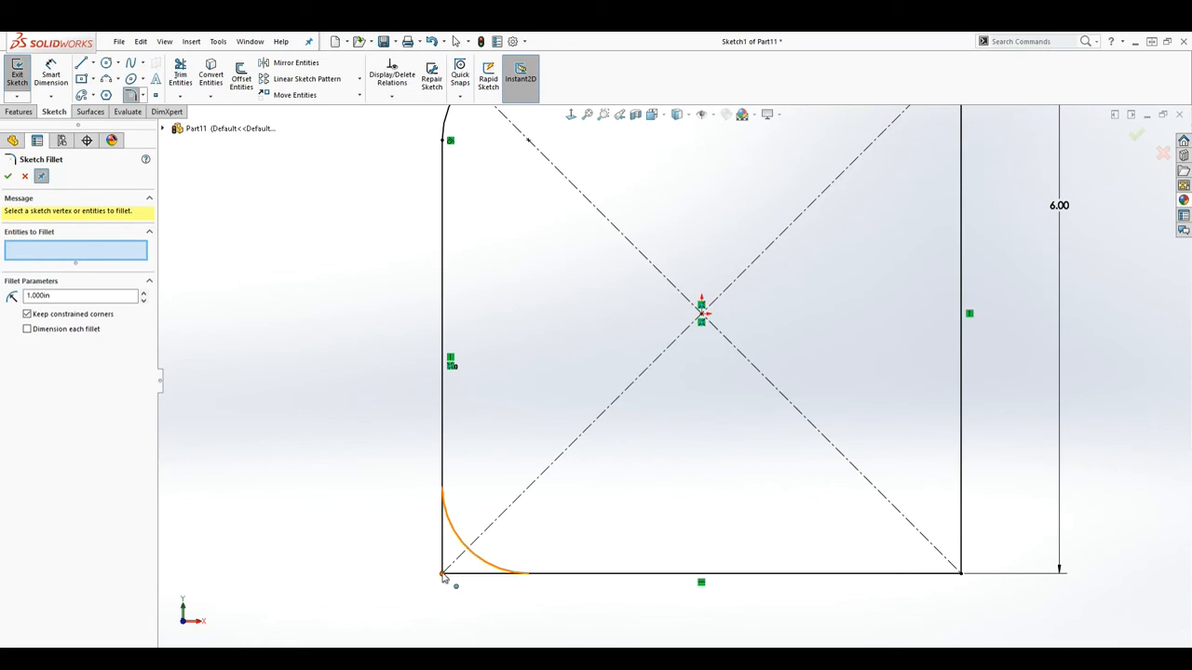
pyautogui.click(444, 574)
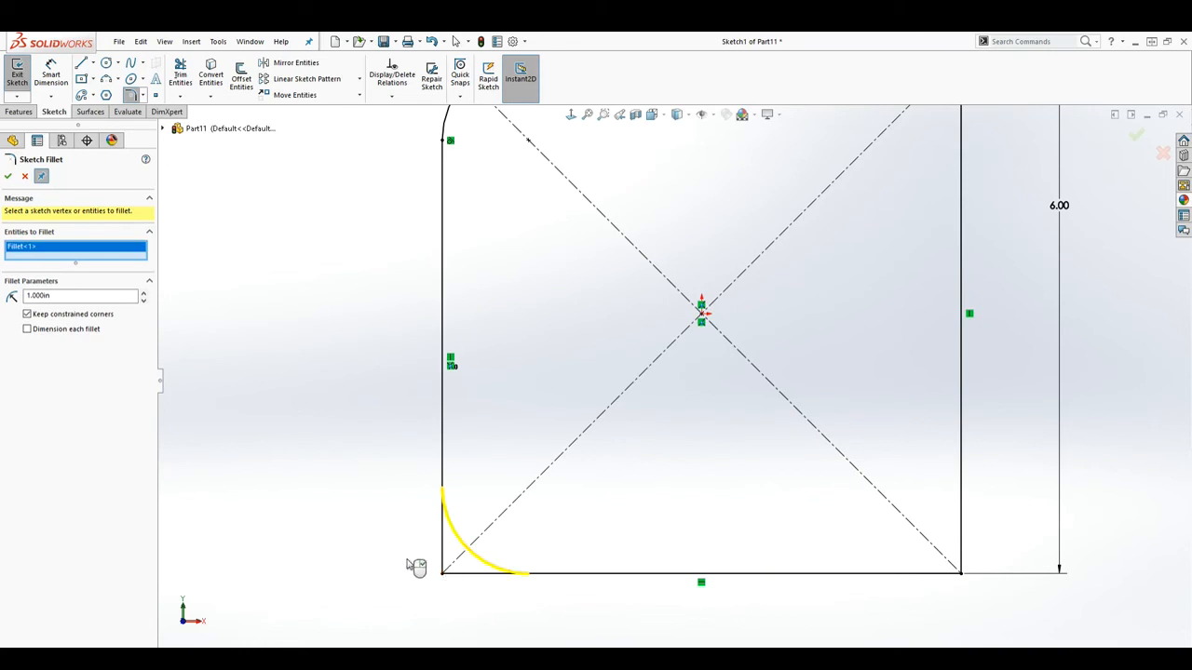
pyautogui.click(9, 177)
pyautogui.scroll(2, 652, 354)
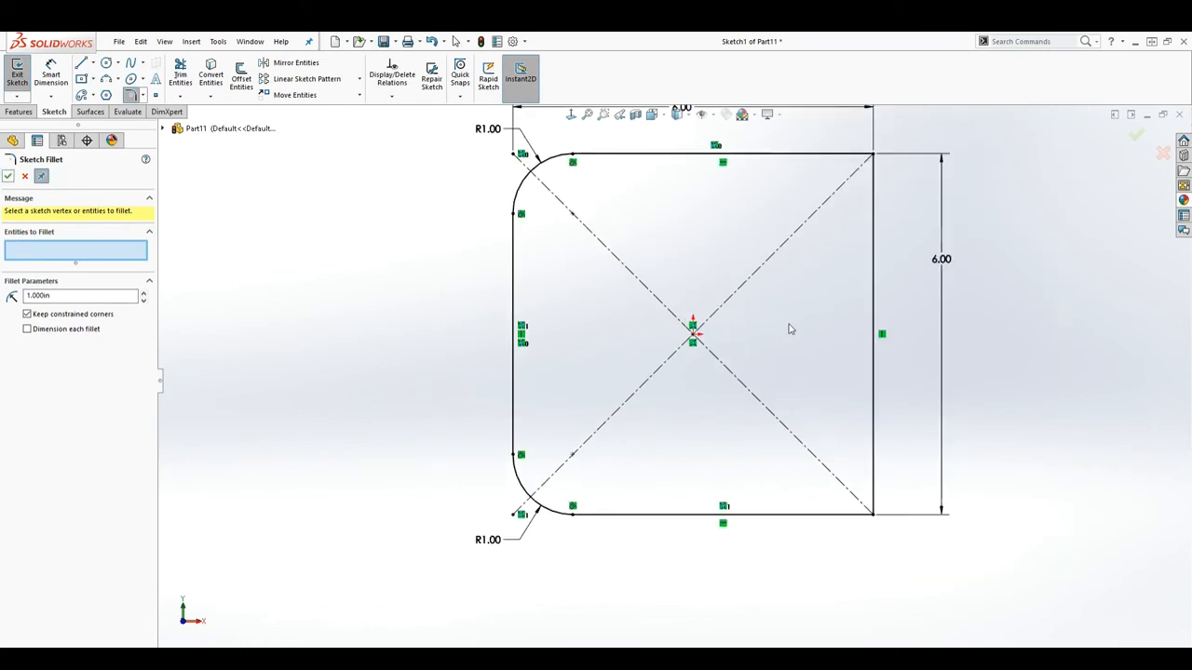
pyautogui.scroll(-1, 806, 322)
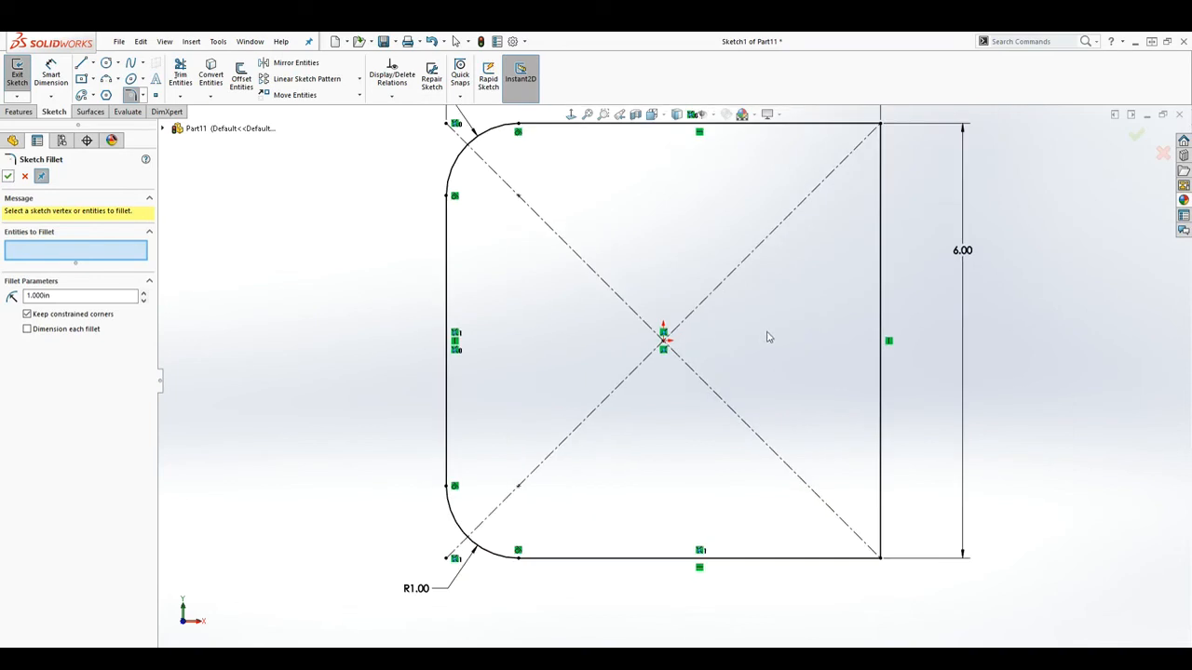
pyautogui.click(9, 177)
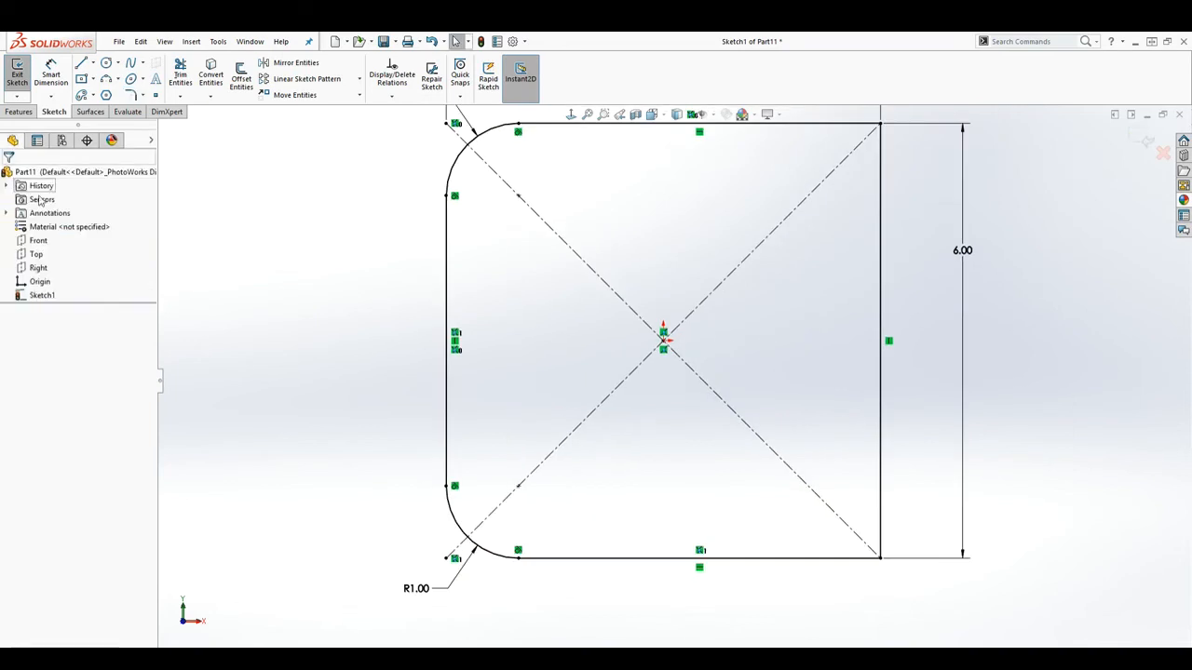
# Add a distance-distance sketch chamfer of 0.8 in by 0.8 in between the square's top and right edges.
pyautogui.click(143, 96)
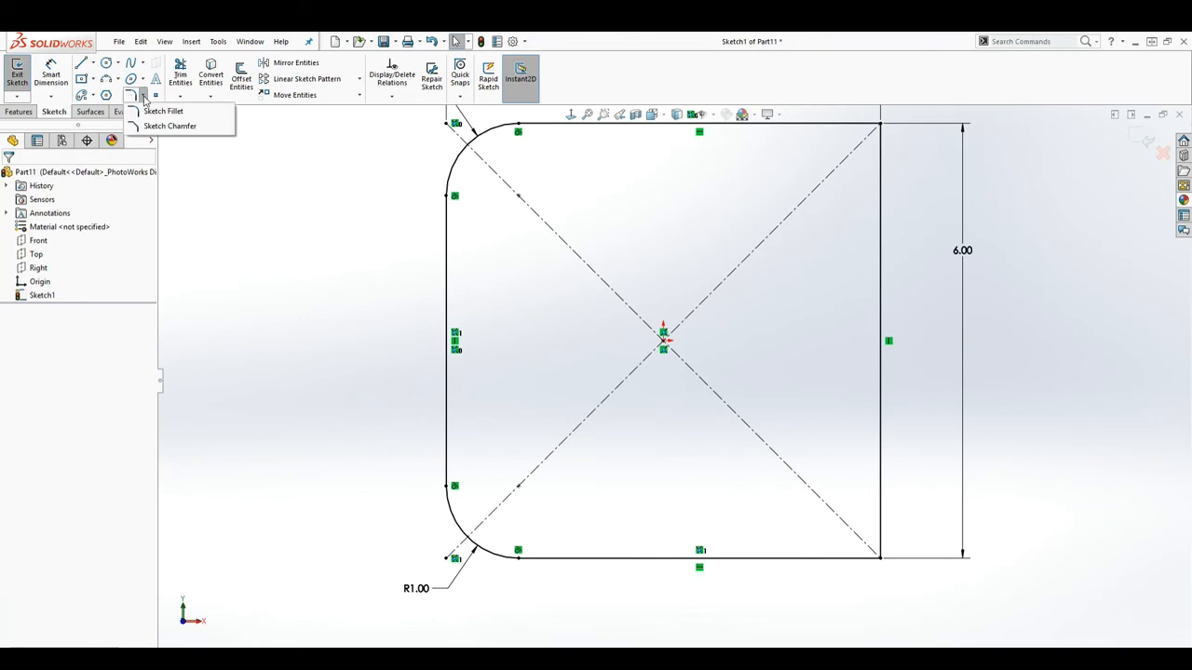
pyautogui.click(139, 127)
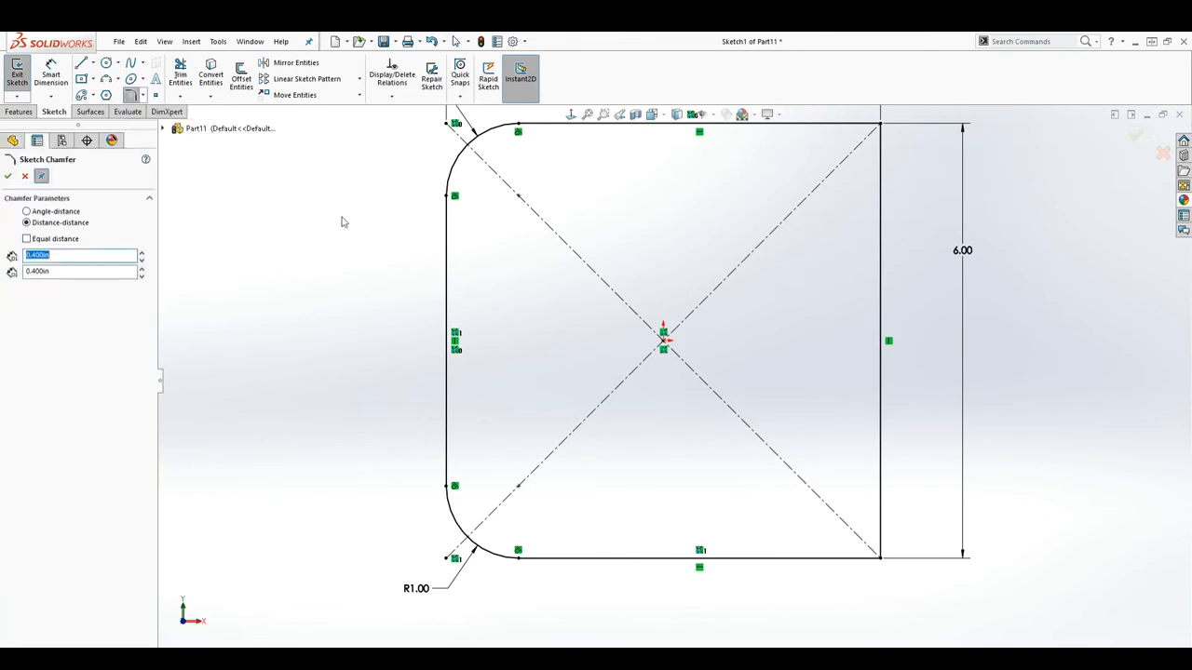
pyautogui.scroll(4, 756, 359)
pyautogui.scroll(-2, 833, 296)
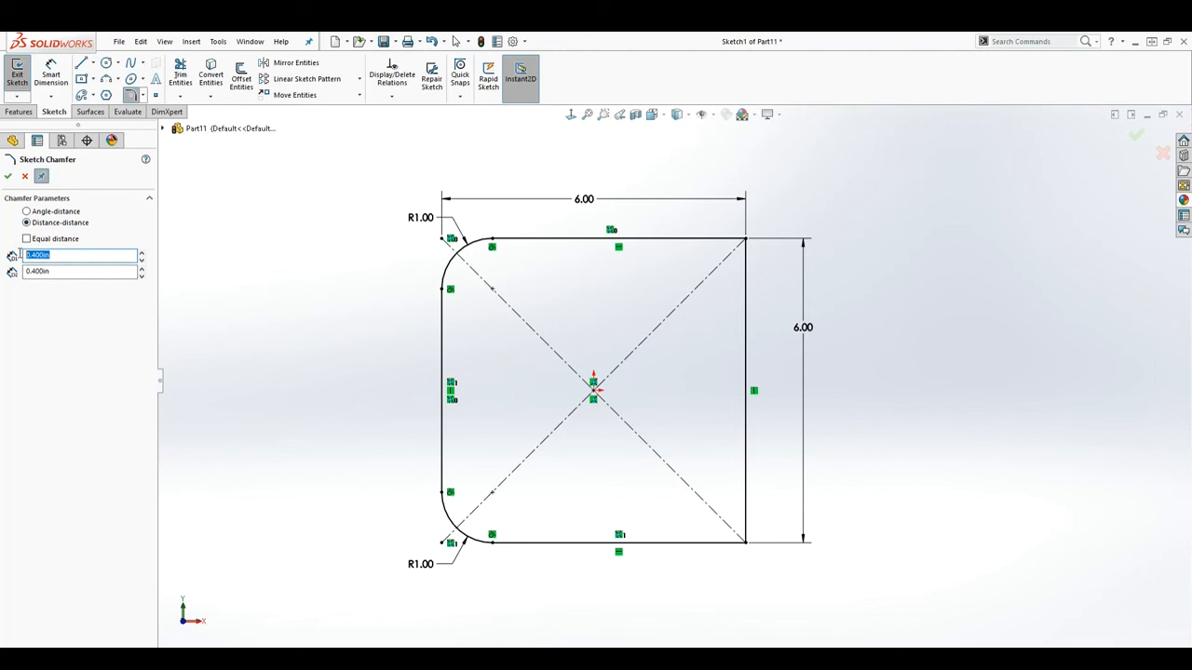
pyautogui.write('1')
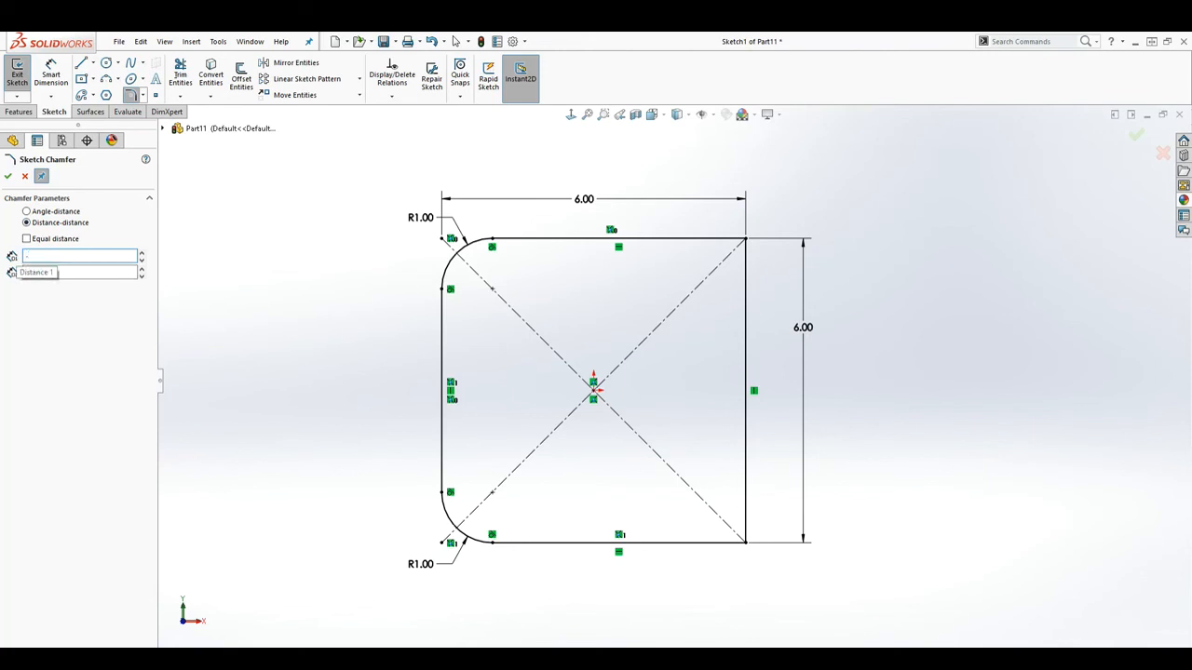
pyautogui.moveTo(77, 272); pyautogui.dragTo(19, 273)
pyautogui.write('.8')
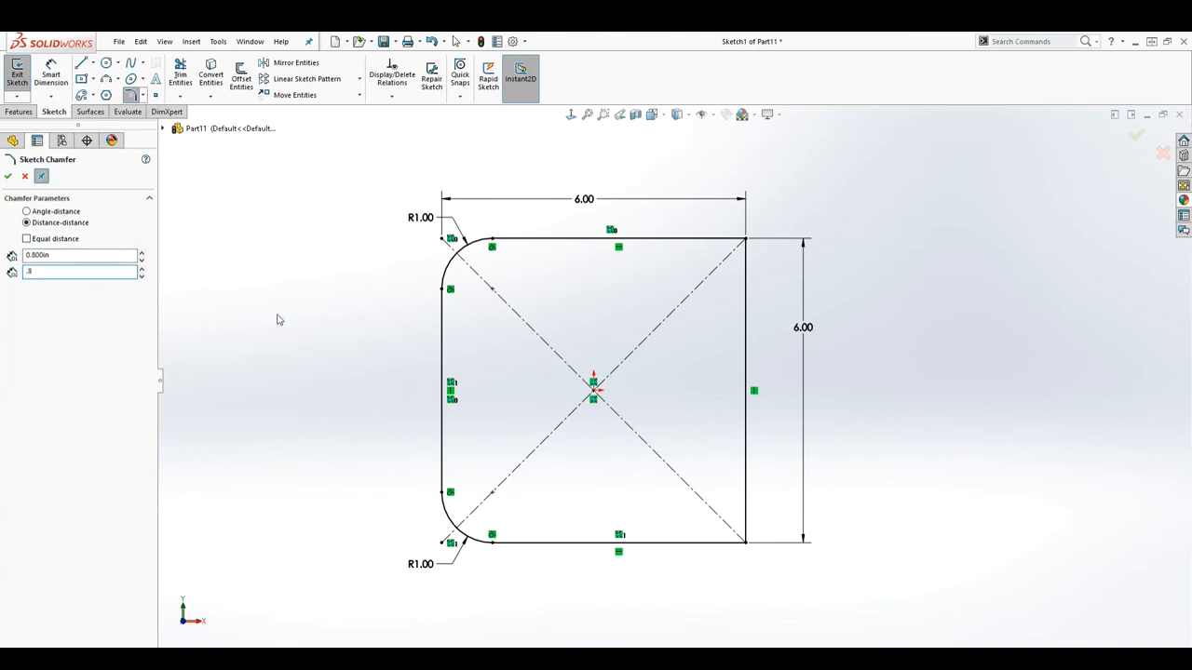
pyautogui.press('Return')
pyautogui.click(703, 245)
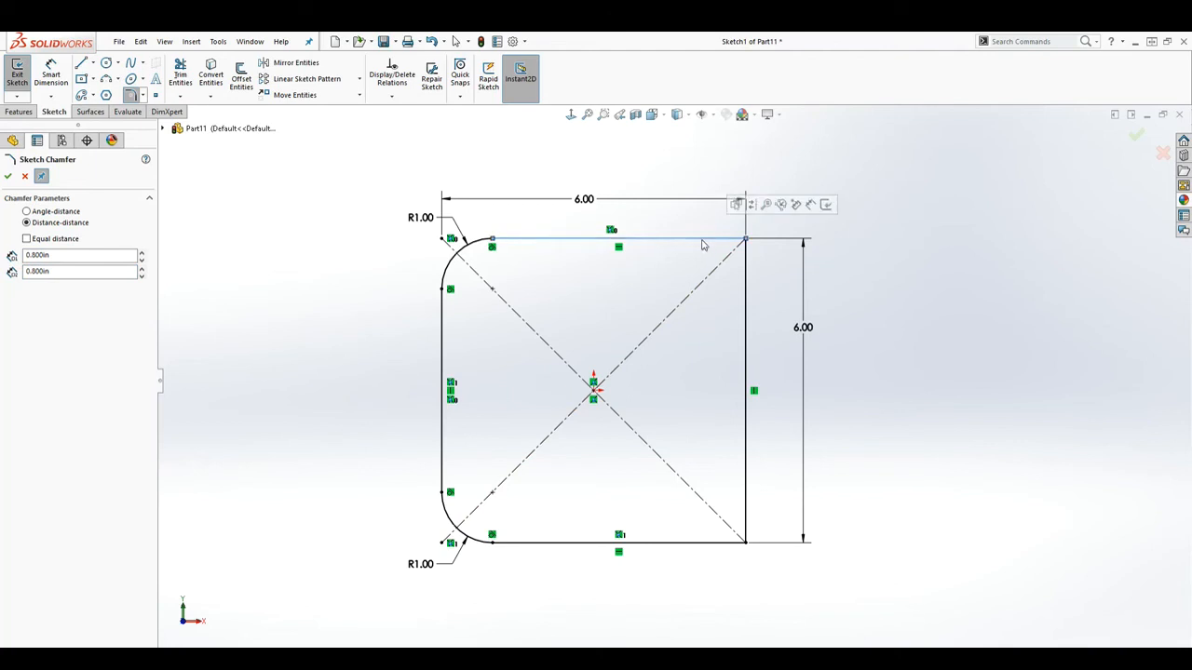
pyautogui.click(747, 285)
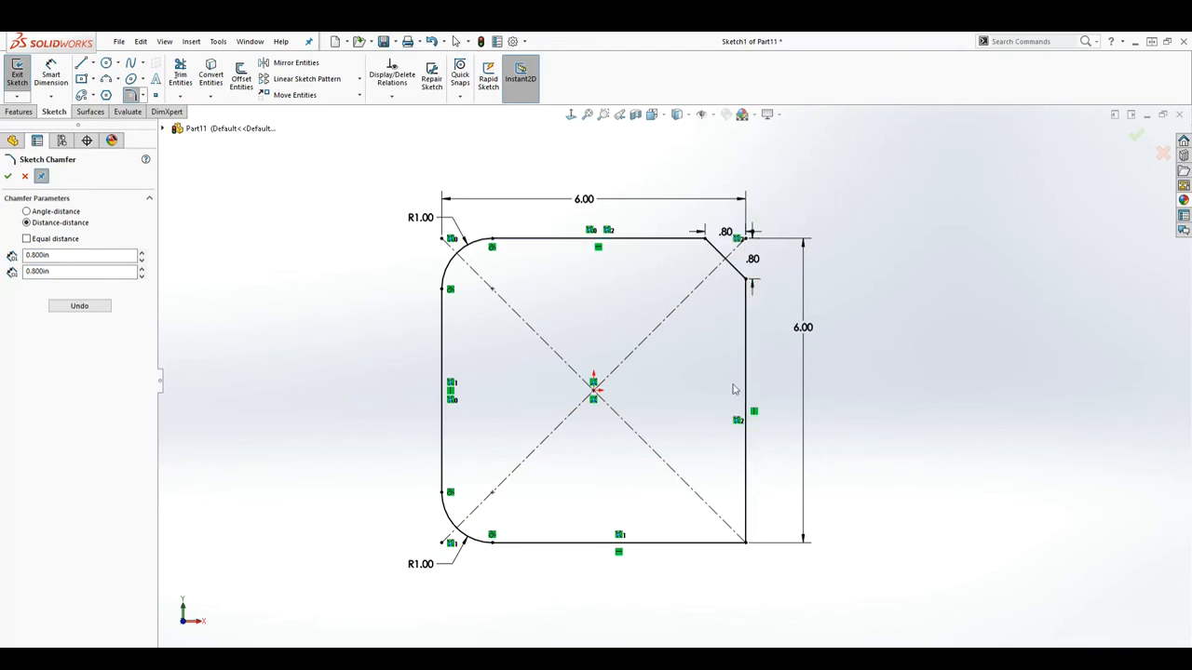
# Move both chamfer dimensions farther outside the upper-right corner and finish the chamfer command.
pyautogui.scroll(-3, 752, 265)
pyautogui.moveTo(694, 244); pyautogui.dragTo(689, 207)
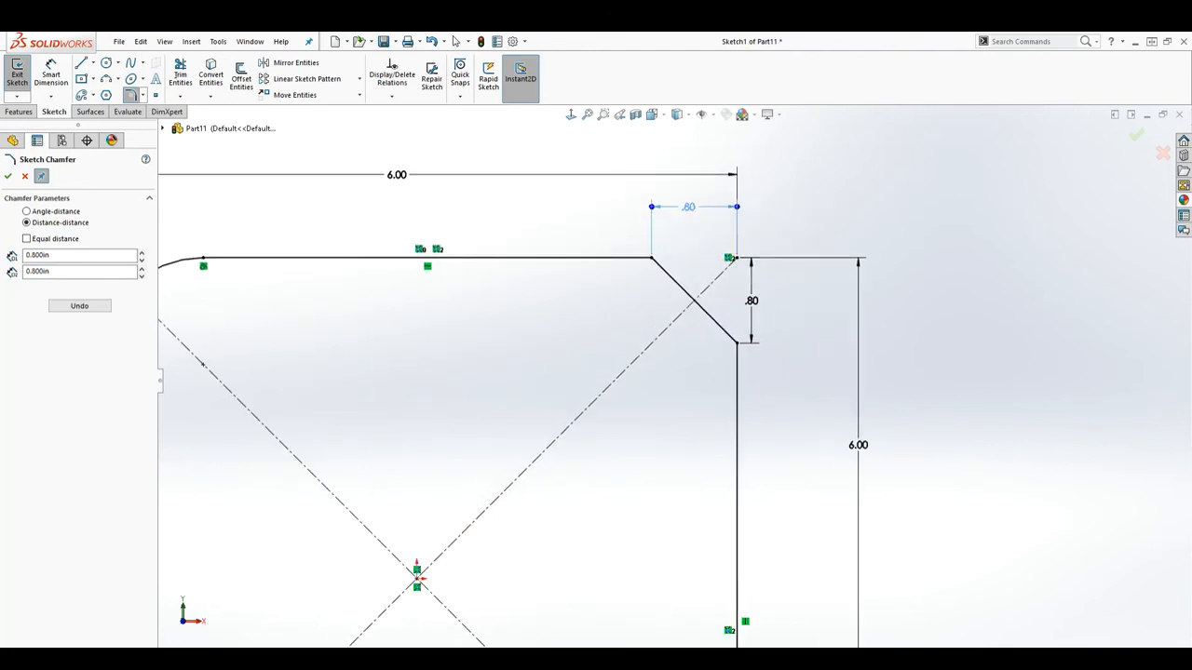
pyautogui.moveTo(751, 301); pyautogui.dragTo(786, 310)
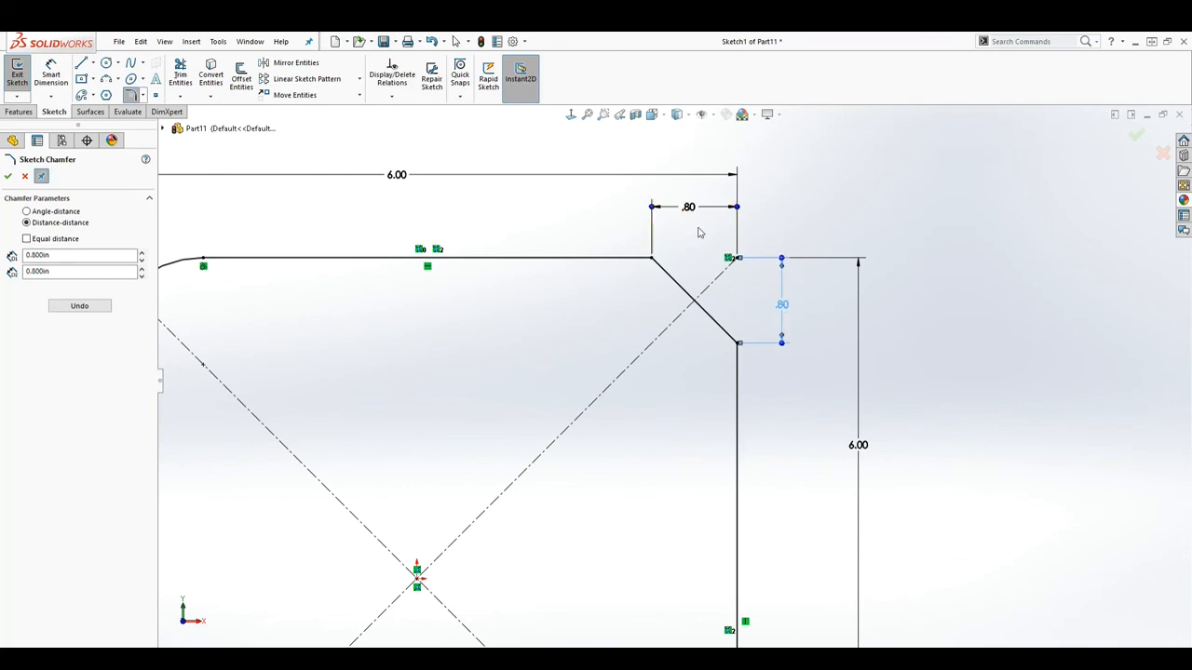
pyautogui.scroll(5, 753, 465)
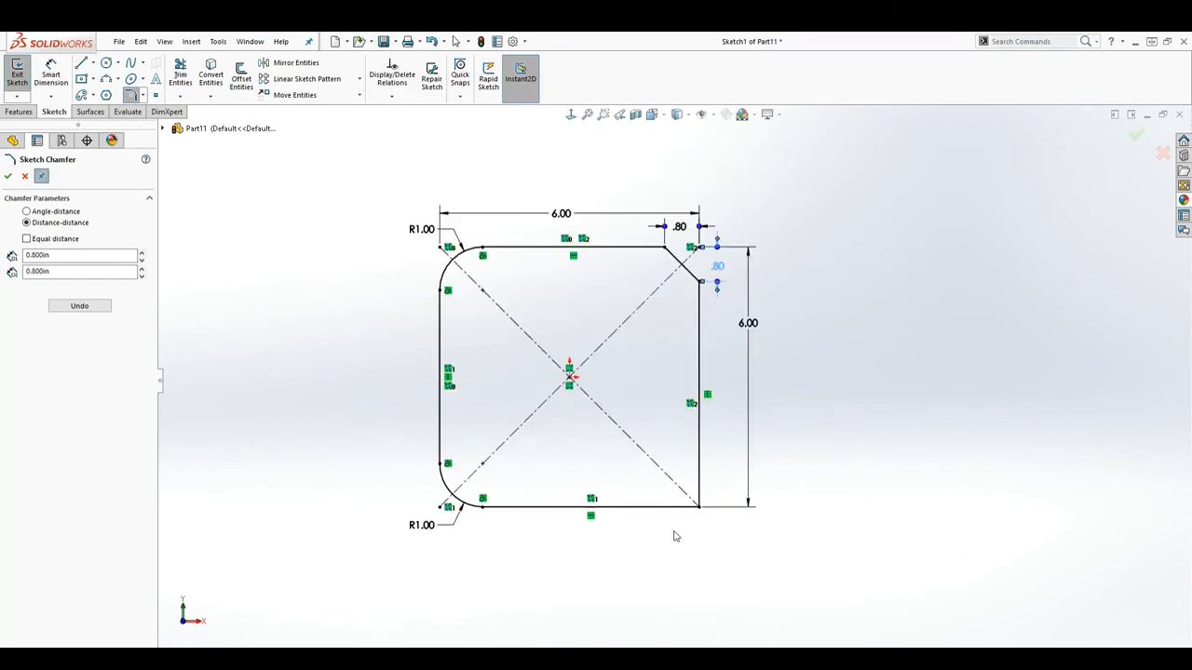
pyautogui.click(7, 176)
# Add an angle-distance sketch chamfer of 0.8 in at 45 degrees between the square's bottom and right edges.
pyautogui.click(144, 97)
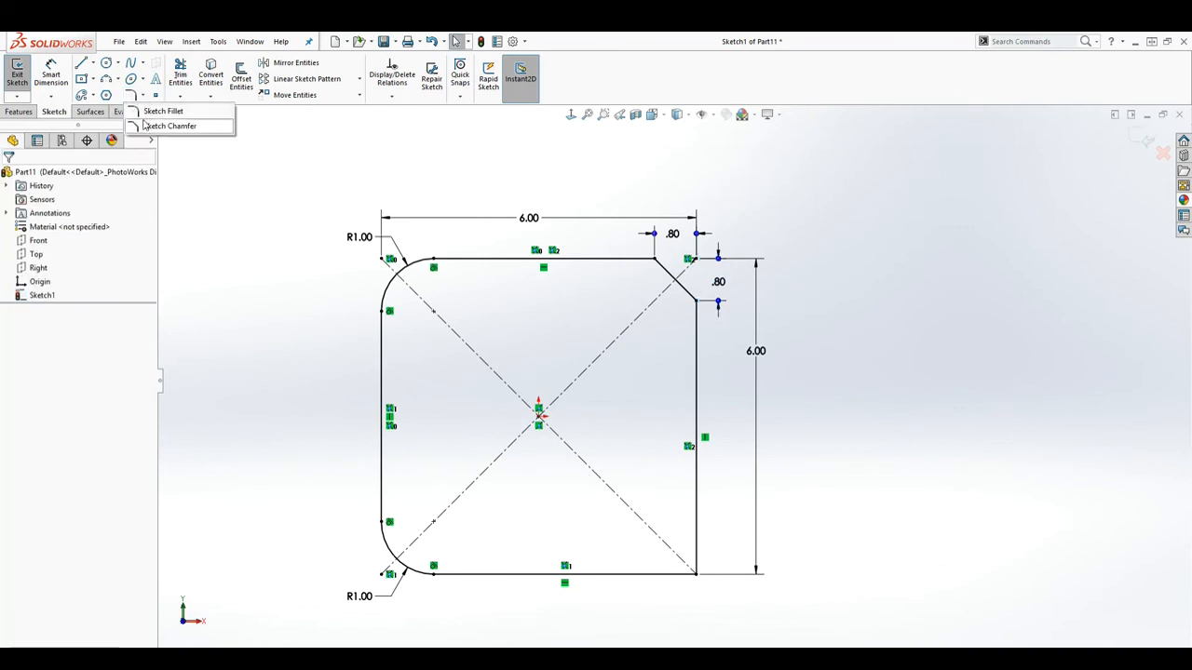
pyautogui.click(144, 128)
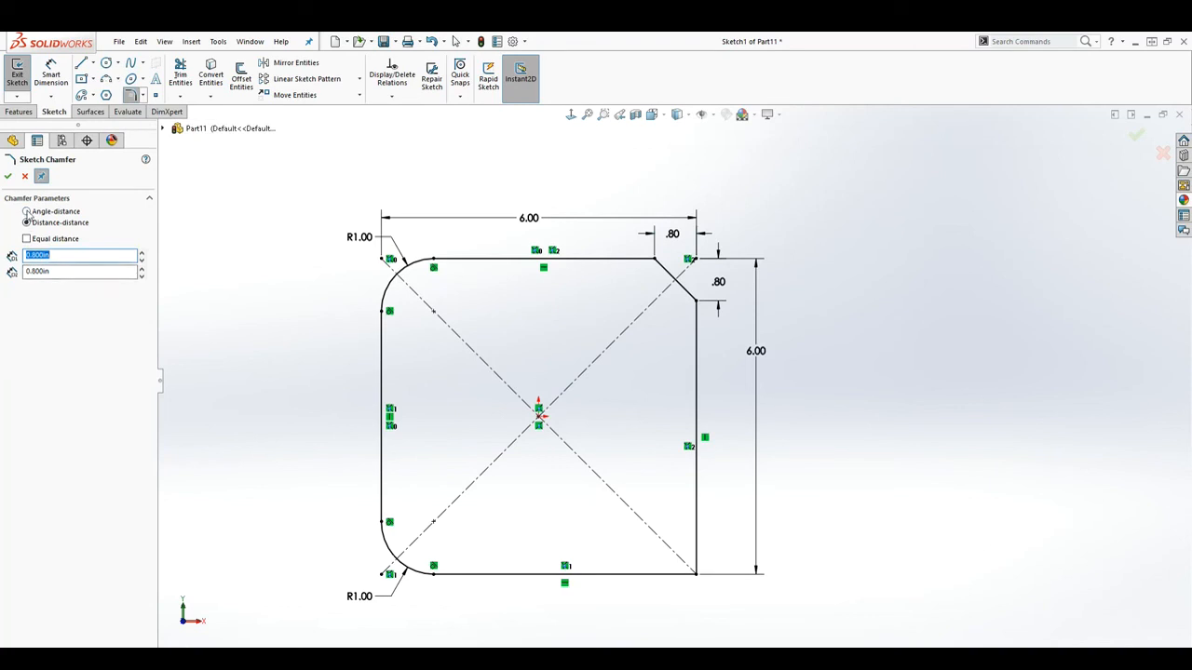
pyautogui.click(27, 212)
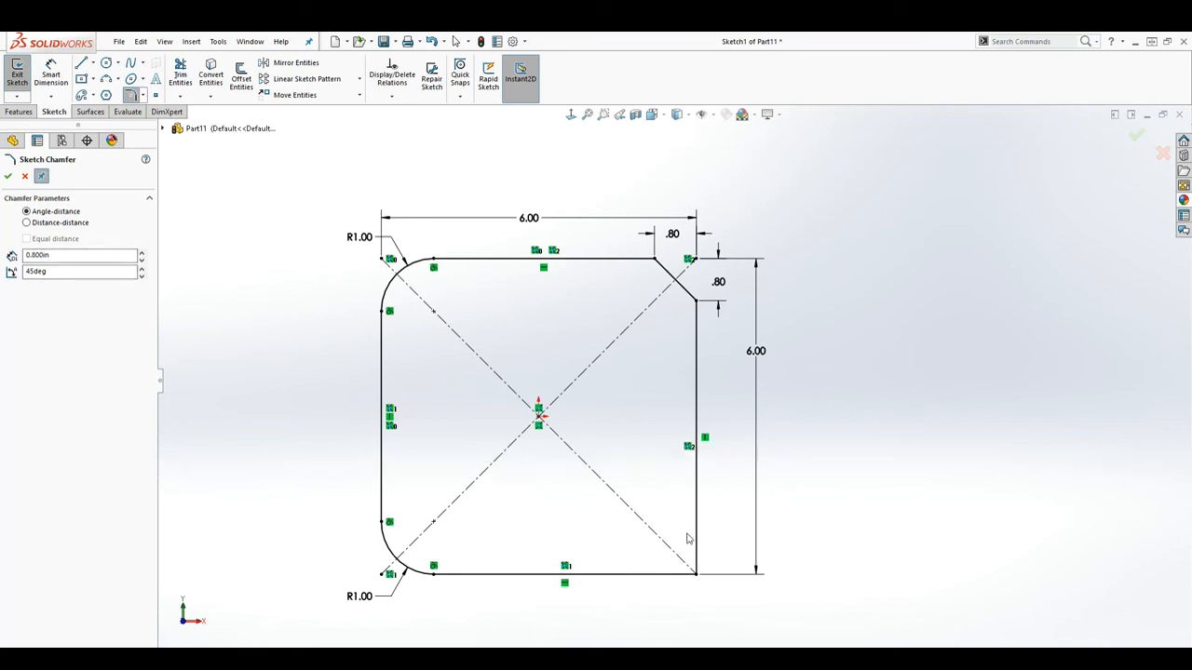
pyautogui.click(665, 575)
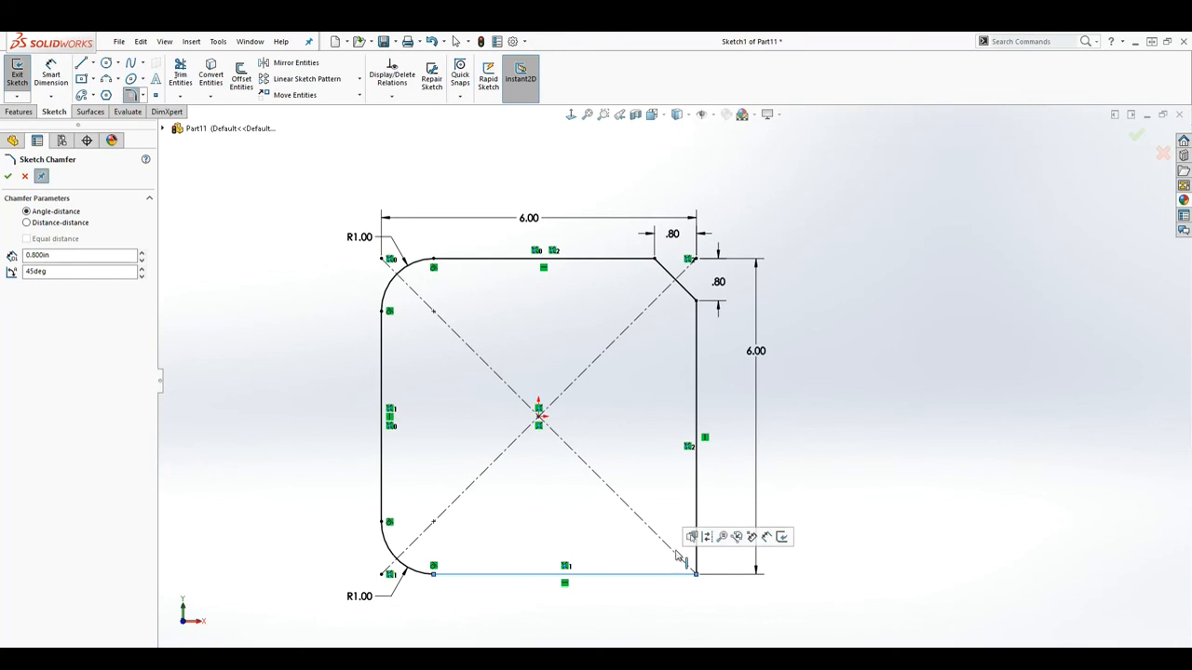
pyautogui.click(696, 515)
# Move the new chamfer's angle and distance dimensions outside the square's lower-right corner.
pyautogui.scroll(-6, 693, 570)
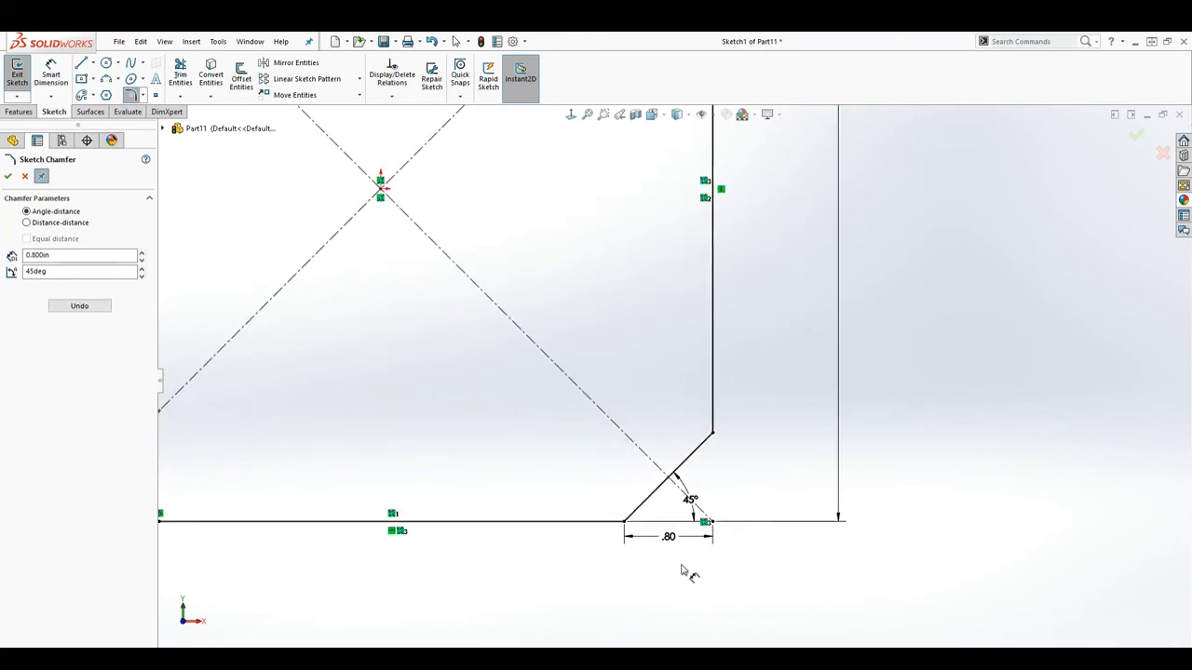
pyautogui.moveTo(694, 500); pyautogui.dragTo(812, 453)
pyautogui.moveTo(657, 555); pyautogui.dragTo(657, 603)
pyautogui.scroll(10, 715, 538)
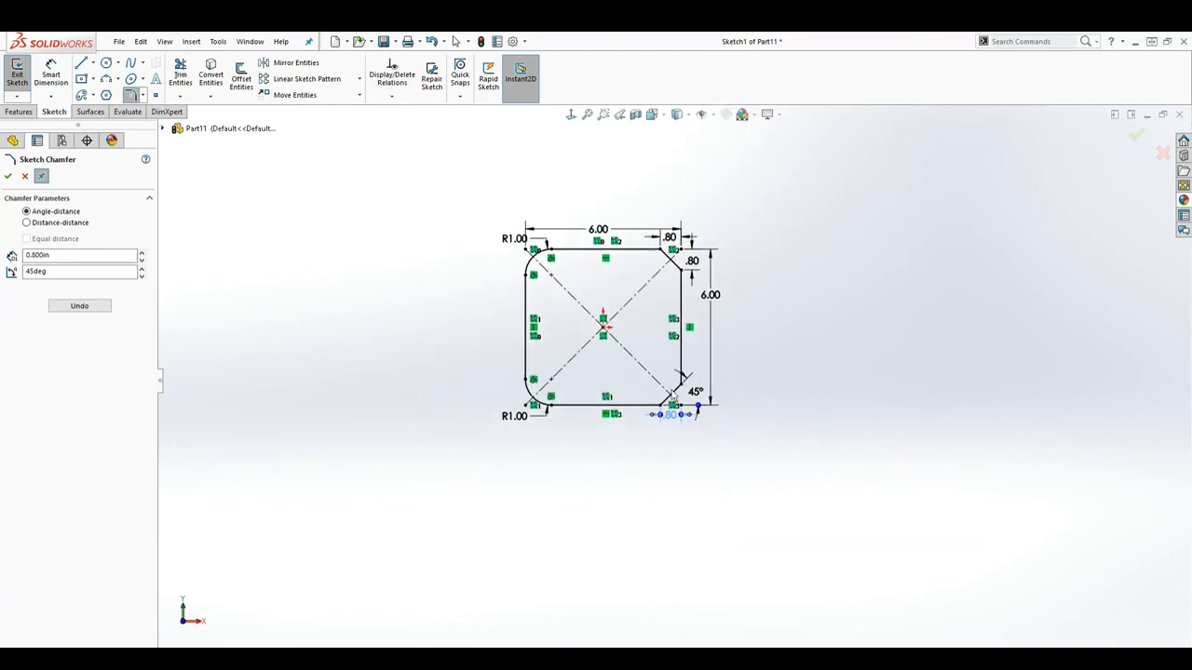
pyautogui.scroll(-4, 641, 235)
pyautogui.scroll(2, 622, 391)
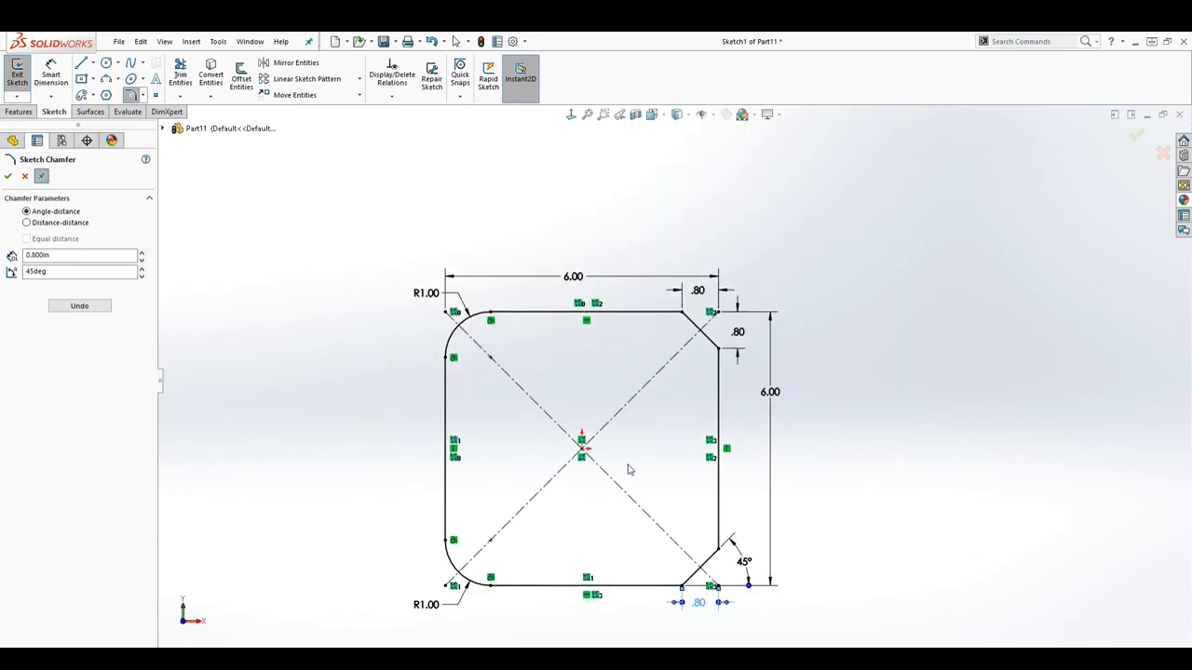